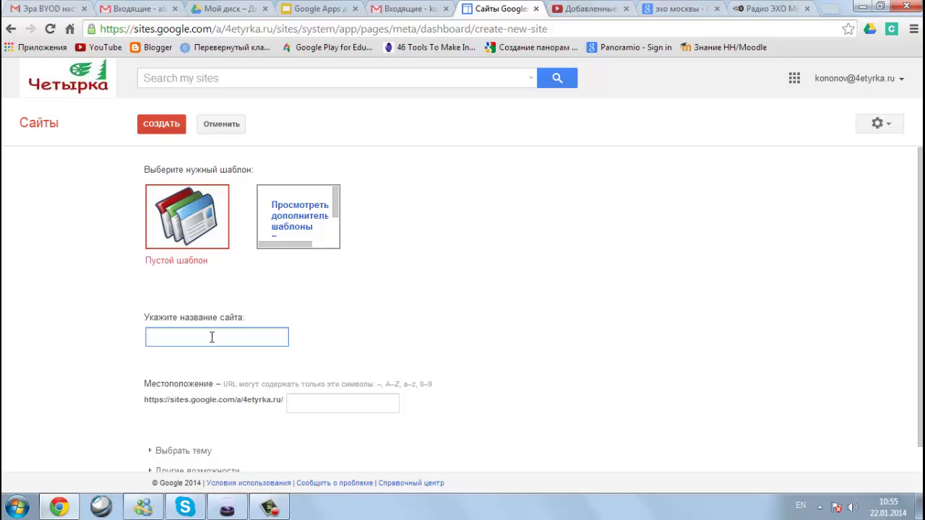
- Create a new site named "Сборщик" from the blank template
key(alt+shift)
text(Сборщик)
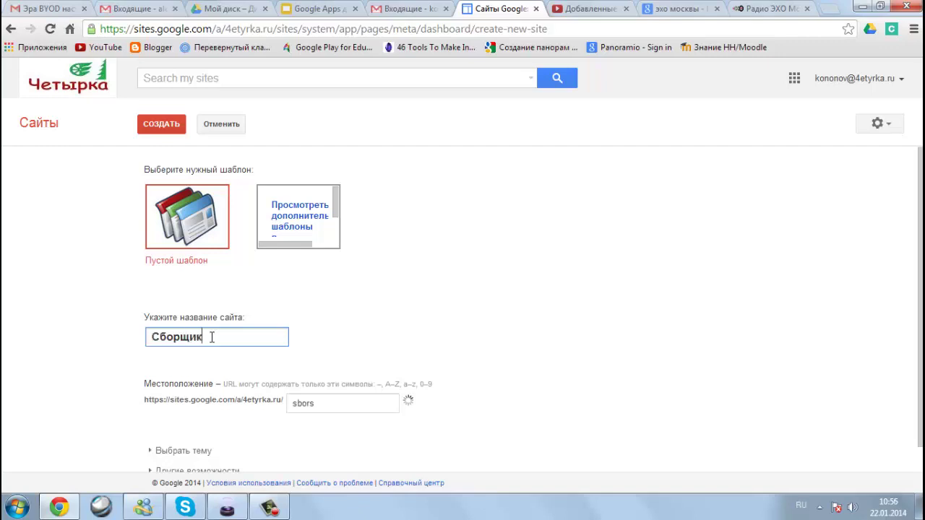
key(Return)
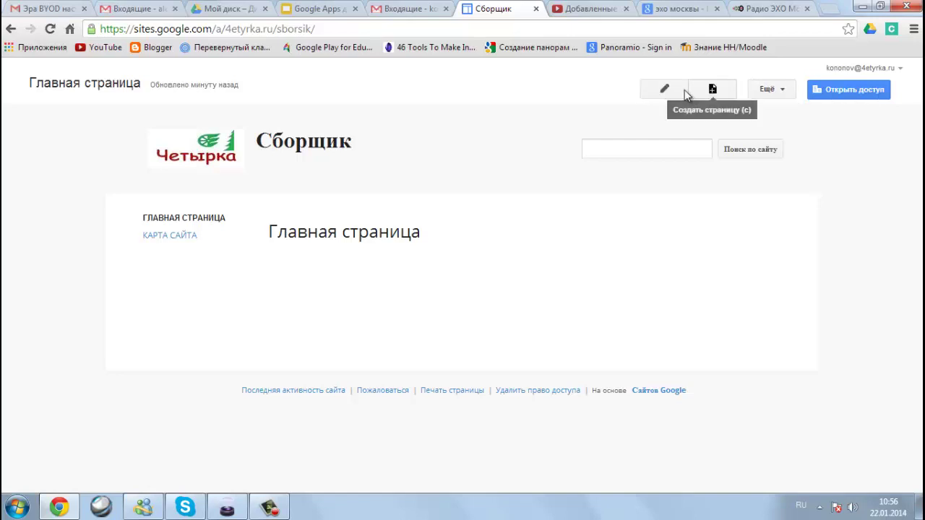
- Edit the home page and replace its title with "Пример презентации Google"
click(672, 88)
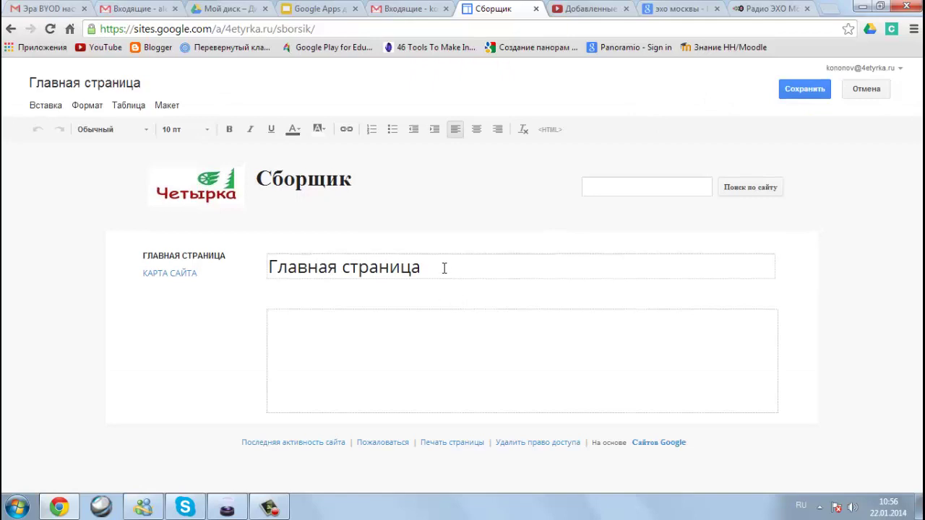
click(443, 268)
key(ctrl+a)
key(BackSpace)
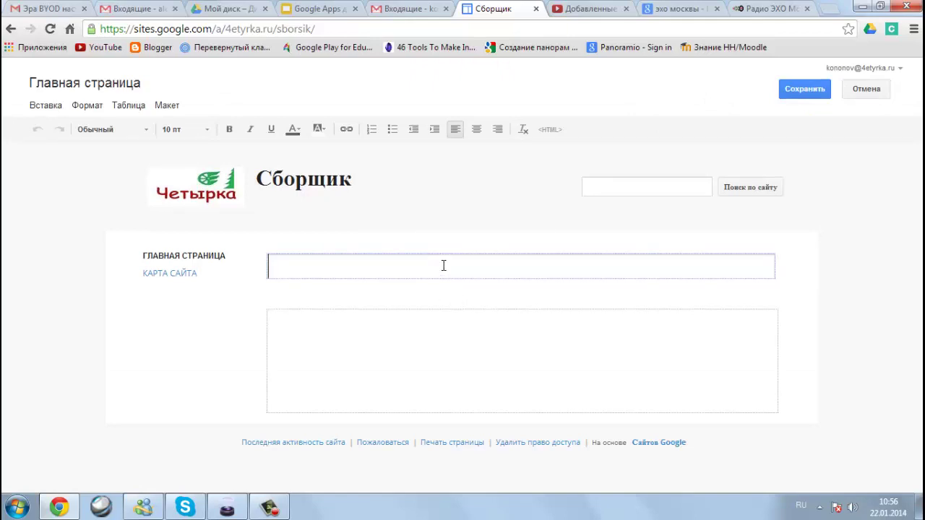
text(Пример)
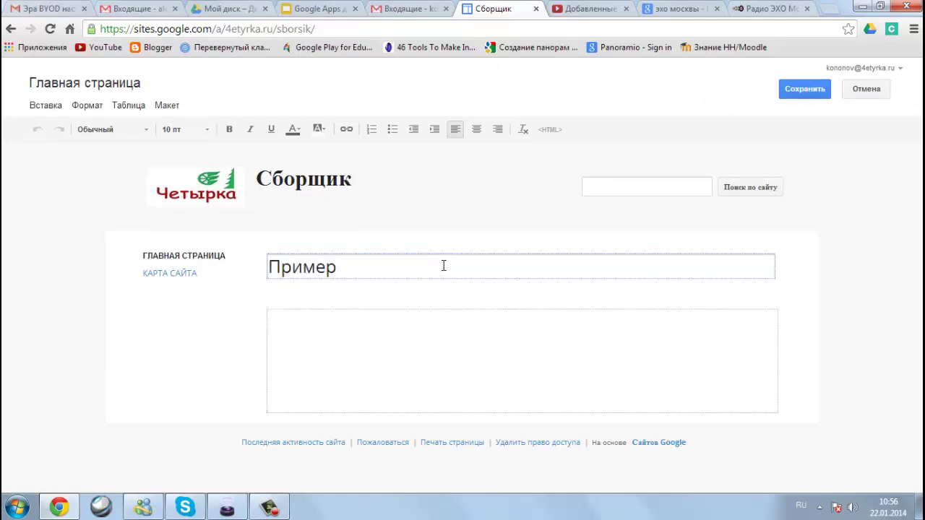
text( презентации Google)
key(Return)
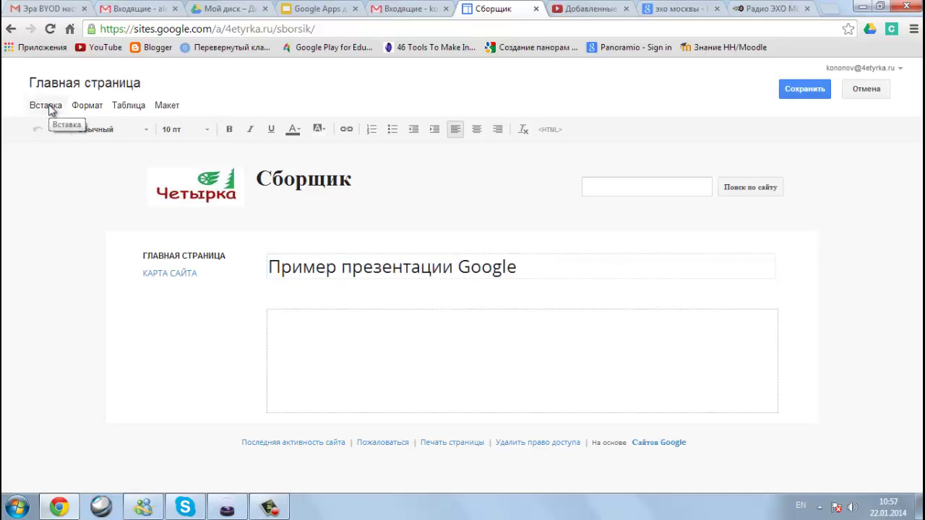
- Choose the Drive presentation "Google Apps для образования" for insertion into the home page
click(46, 105)
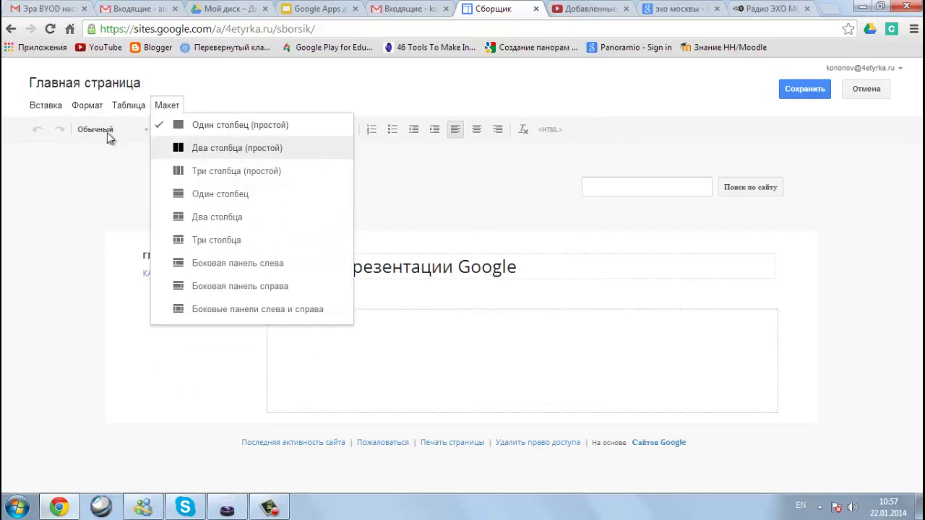
mouse_move(442, 217)
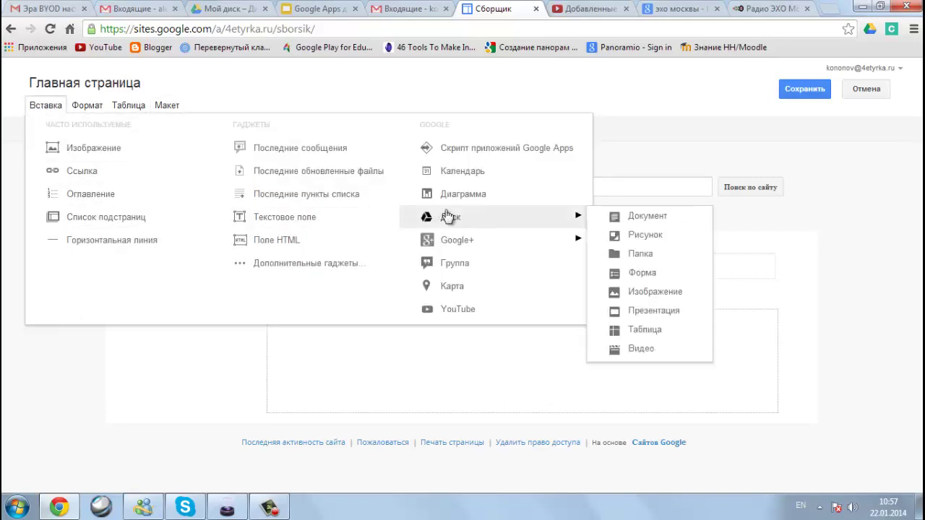
click(646, 314)
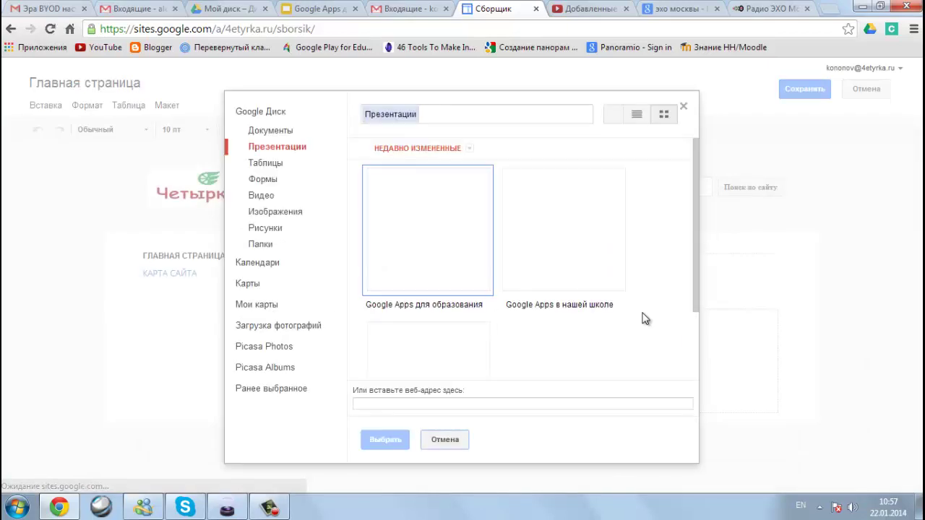
click(449, 239)
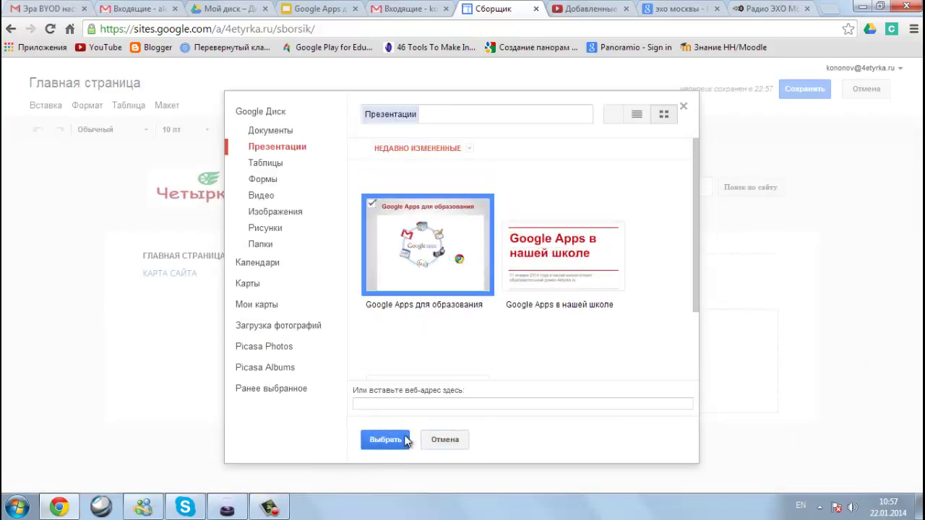
click(395, 448)
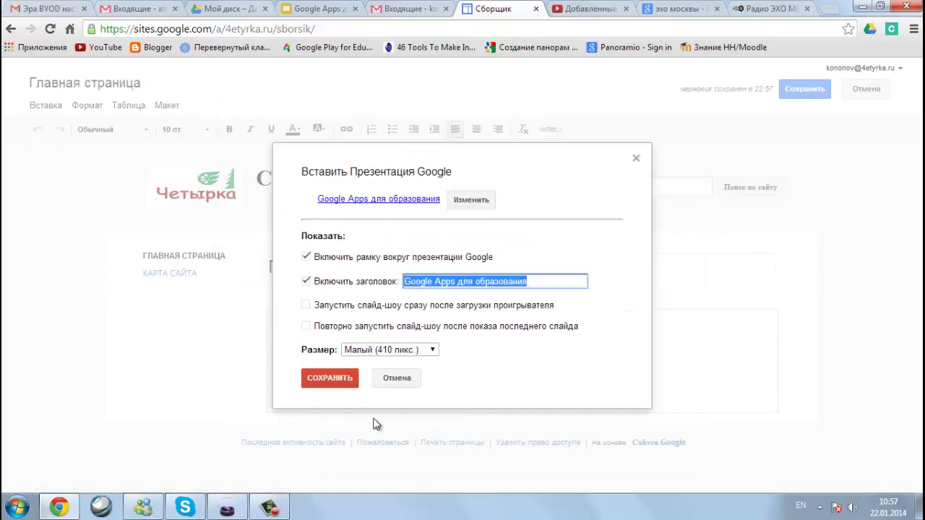
- Insert the presentation with automatic start and repeat enabled, the frame turned off and the title kept
click(306, 305)
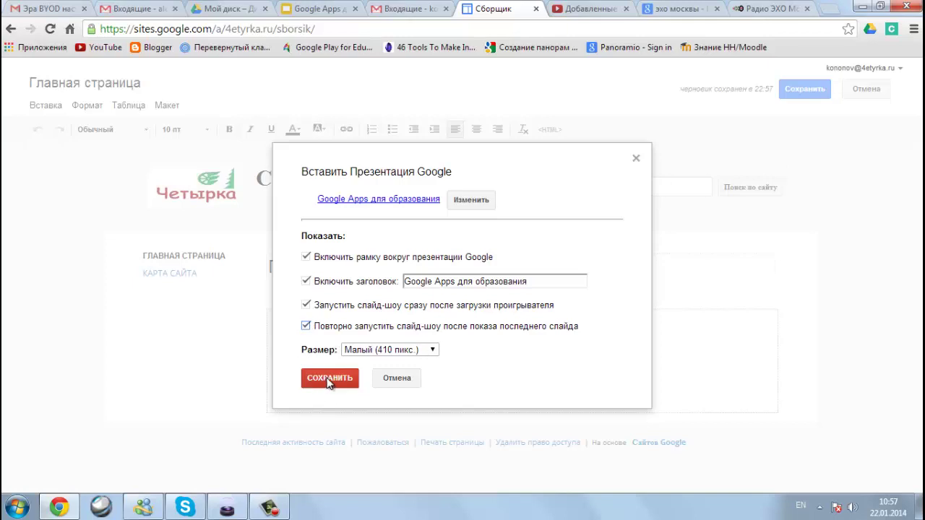
click(306, 258)
click(306, 282)
click(306, 281)
click(318, 378)
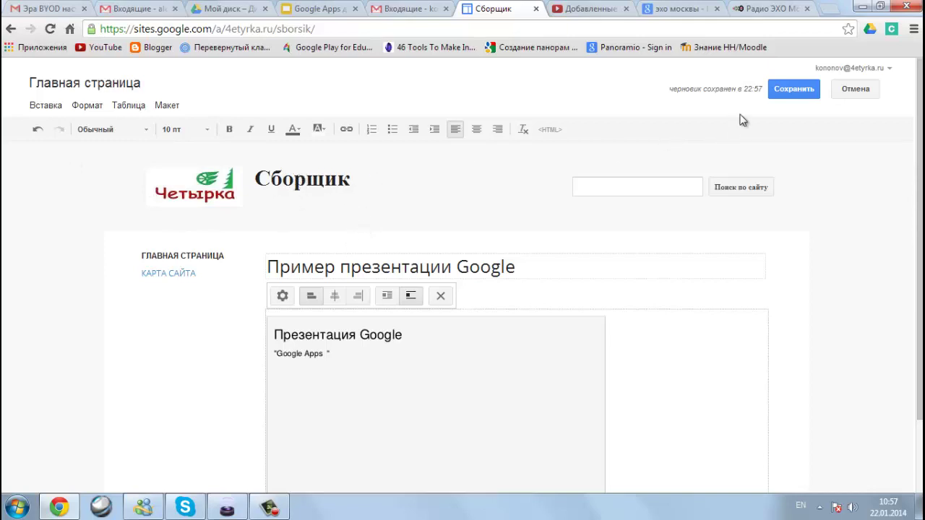
- Save the home page and view the embedded slideshow
click(796, 90)
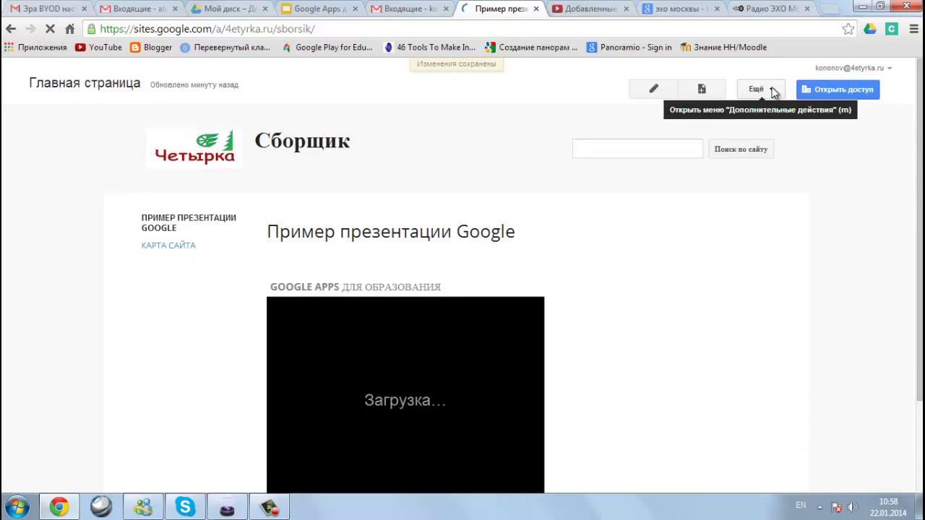
scroll(730, 232, down, 1)
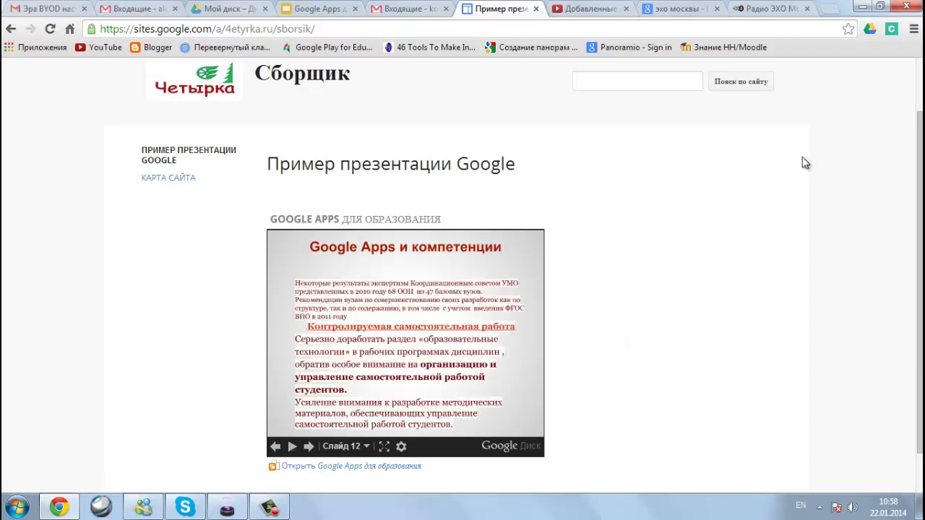
scroll(802, 161, up, 1)
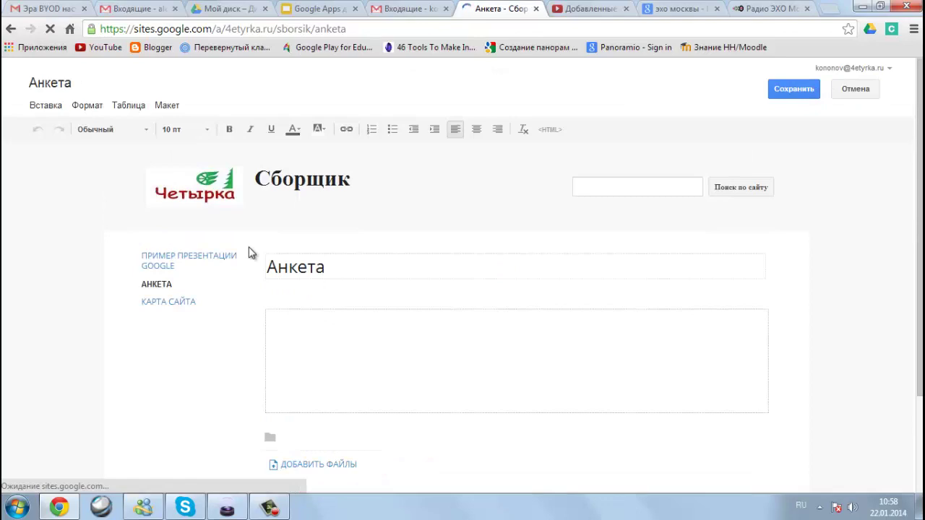
- Insert the Drive form "Анкета" into the body of the "Анкета" page and save the page
click(50, 108)
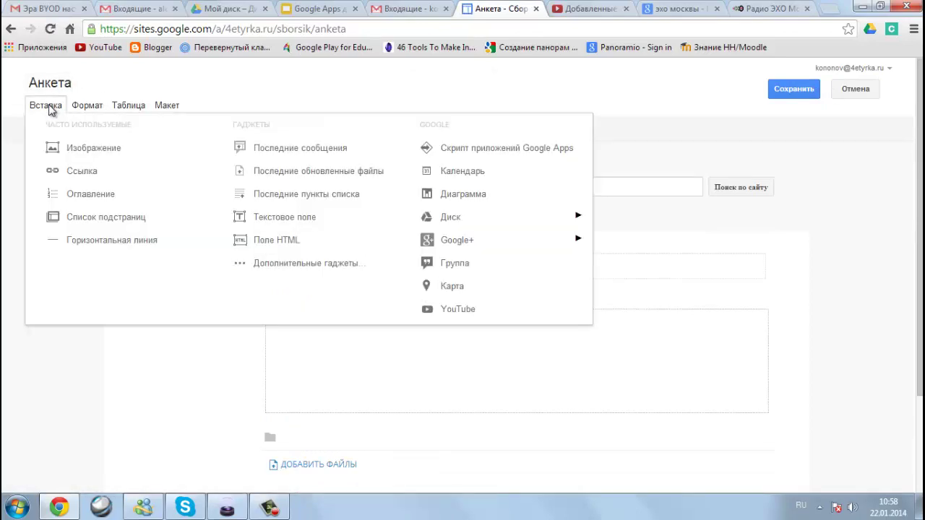
mouse_move(444, 224)
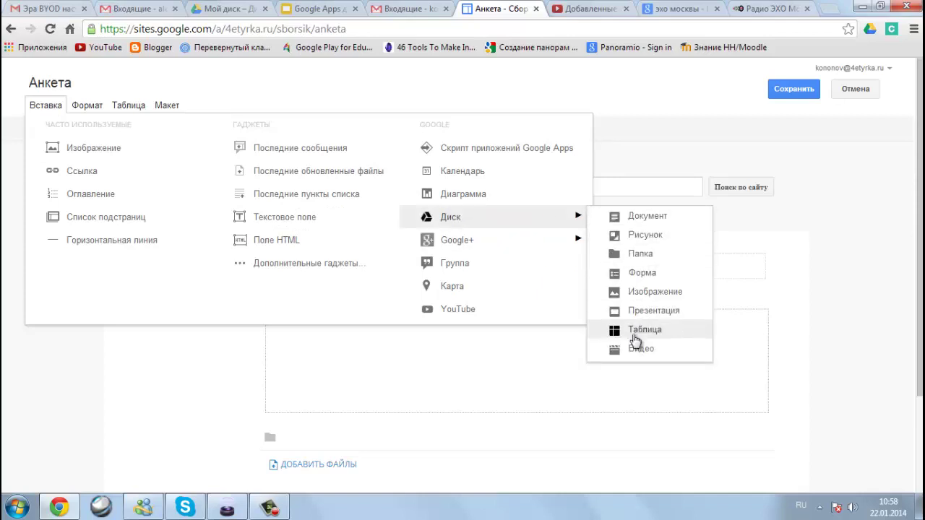
click(639, 273)
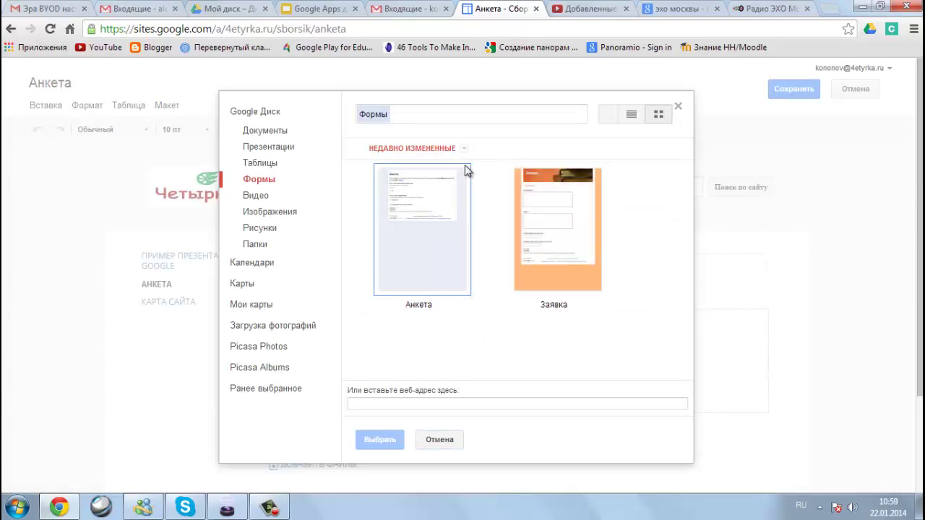
click(443, 236)
click(389, 440)
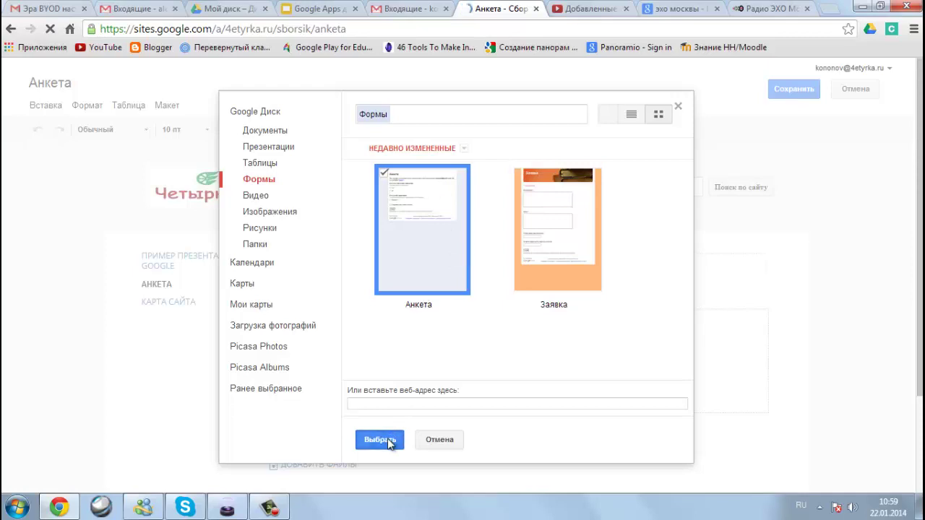
click(327, 375)
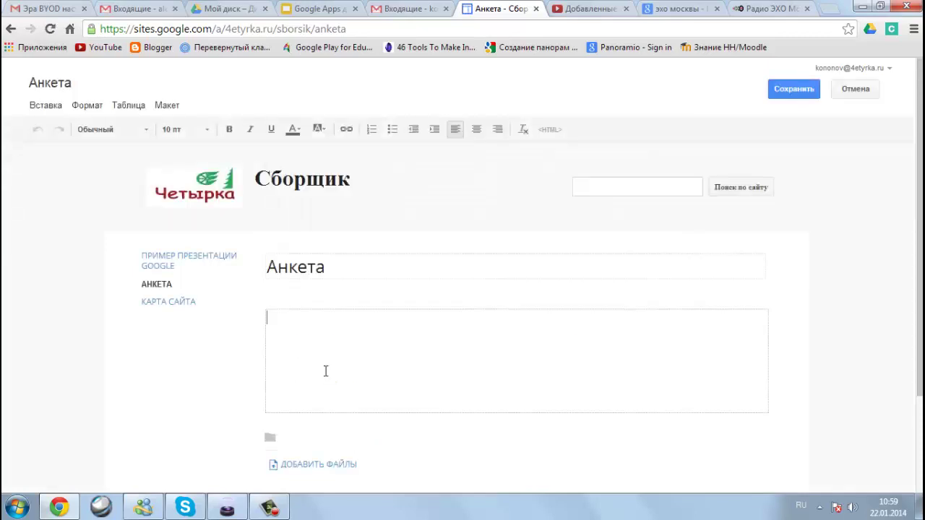
click(787, 90)
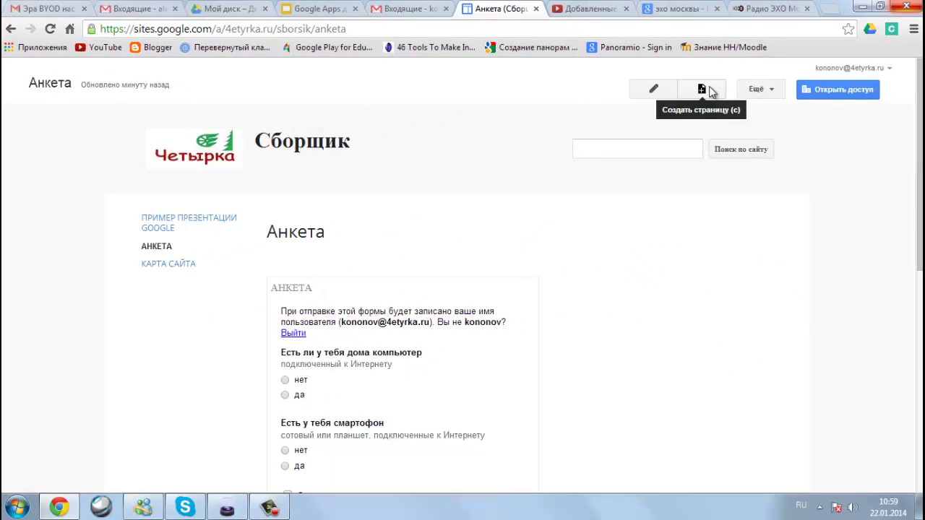
- Create a web page named "Учебное видео" and start inserting a YouTube video into it
click(703, 90)
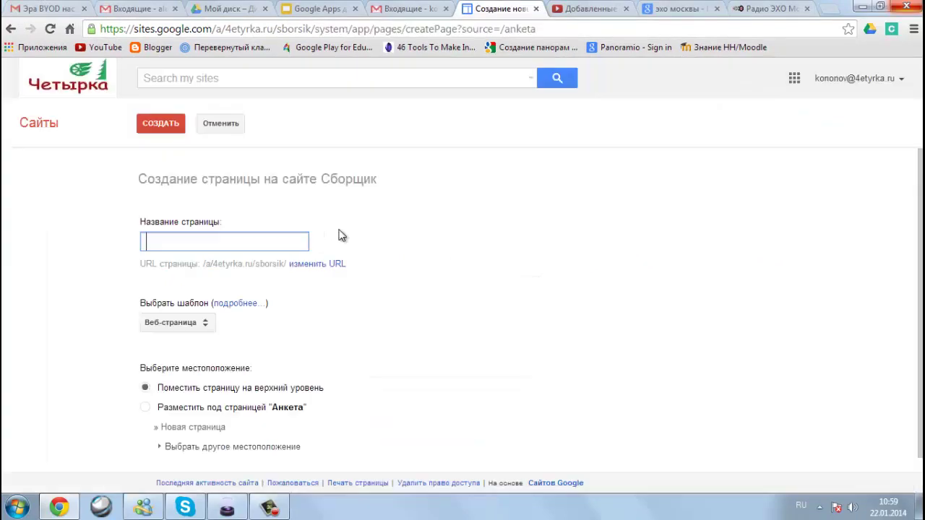
text(Учебное видео)
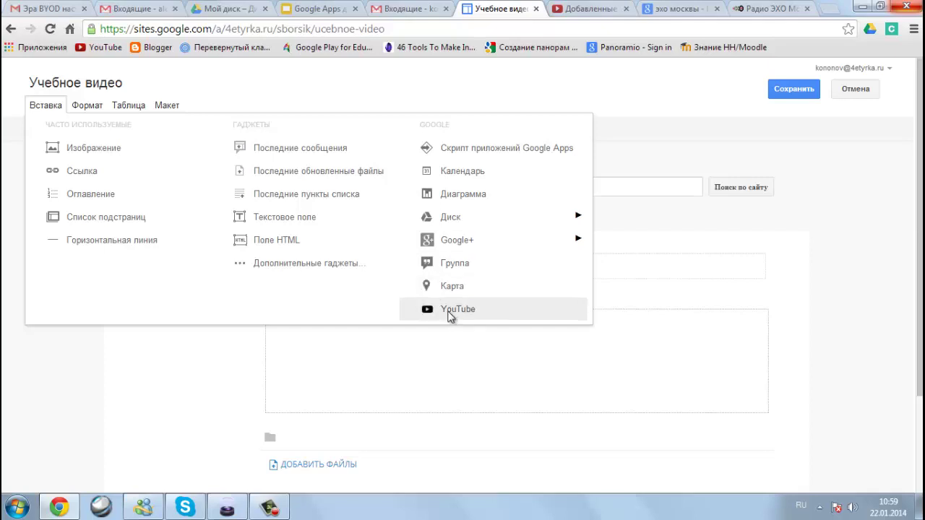
click(450, 310)
- Switch to YouTube and copy the link address of the video "Как первый раз войти в свой аккаунт и поменять пароль"
click(583, 10)
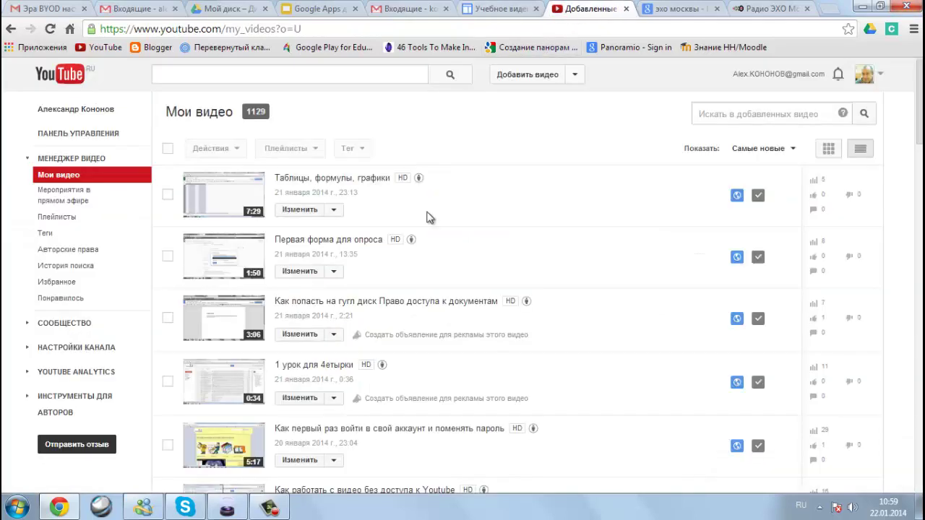
right_click(241, 443)
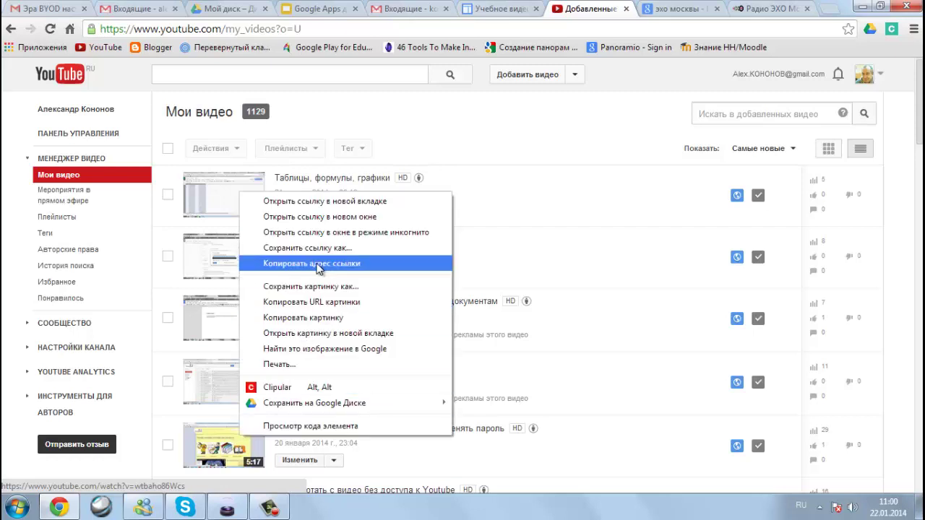
right_click(221, 439)
right_click(221, 439)
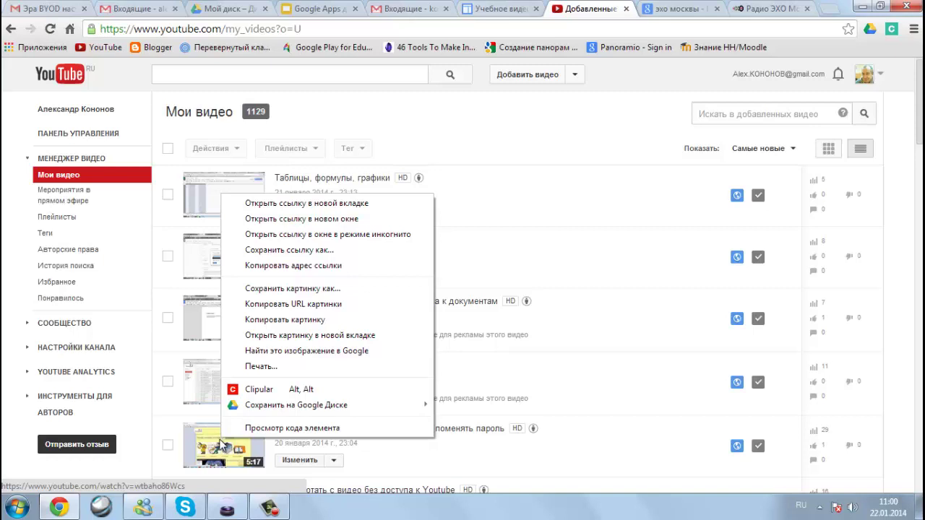
click(315, 267)
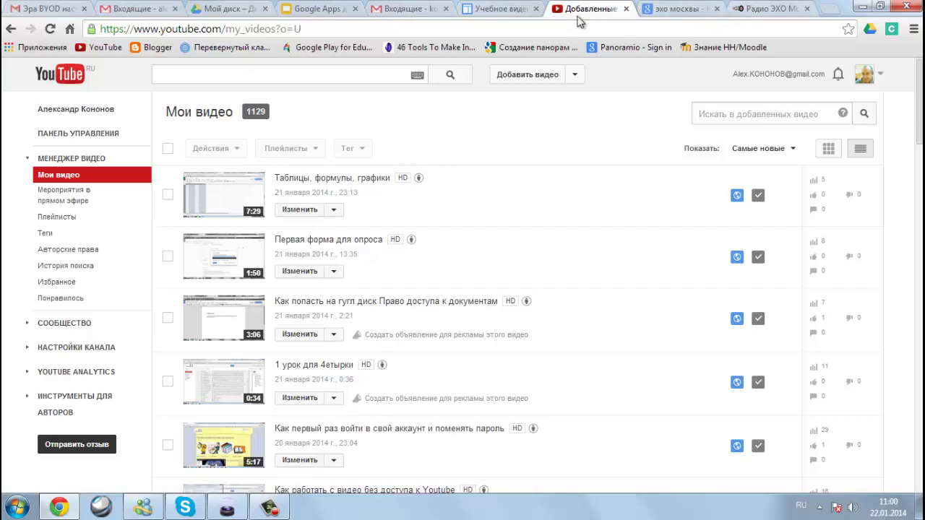
- Return to the site and insert the video from the copied link at 640x360, without borders or a title
click(492, 10)
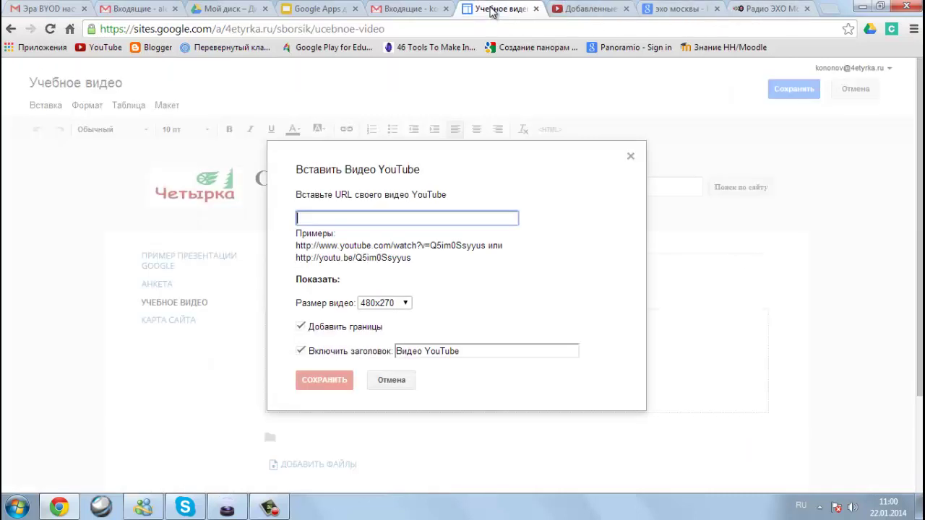
right_click(326, 220)
click(378, 298)
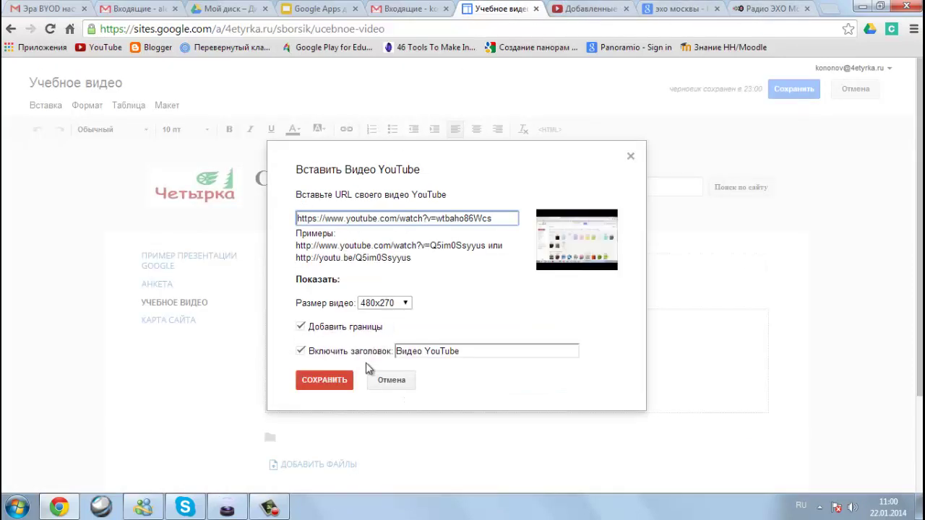
click(407, 305)
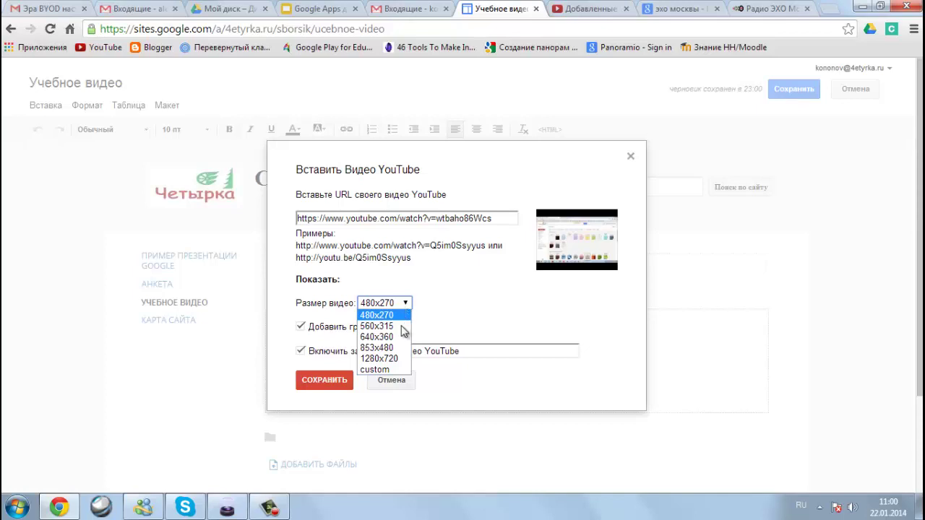
click(380, 337)
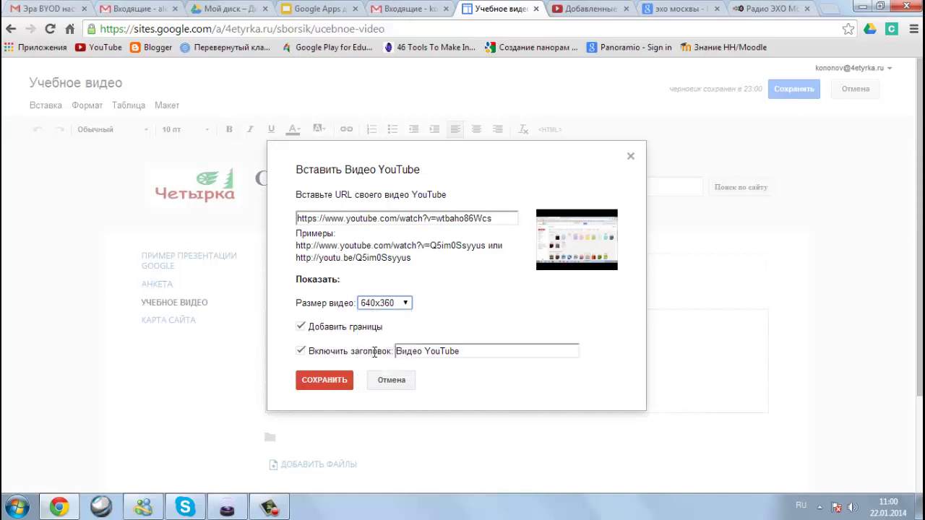
click(303, 329)
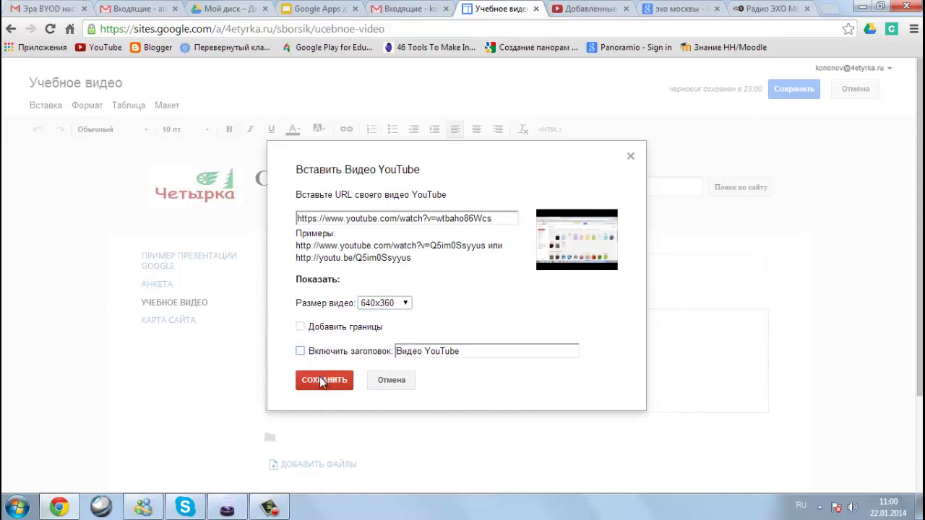
click(322, 383)
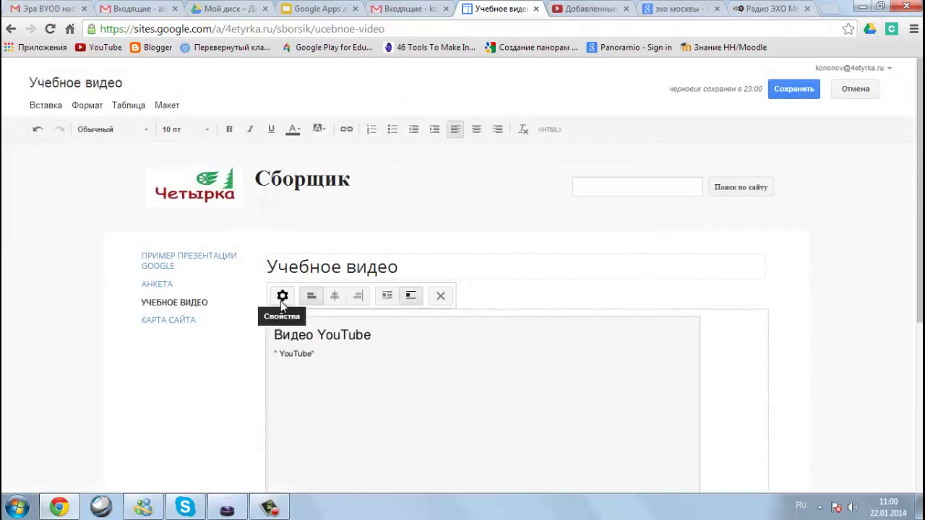
- Review the embedded YouTube video's properties, center the video on the "Учебное видео" page and save the page
click(281, 297)
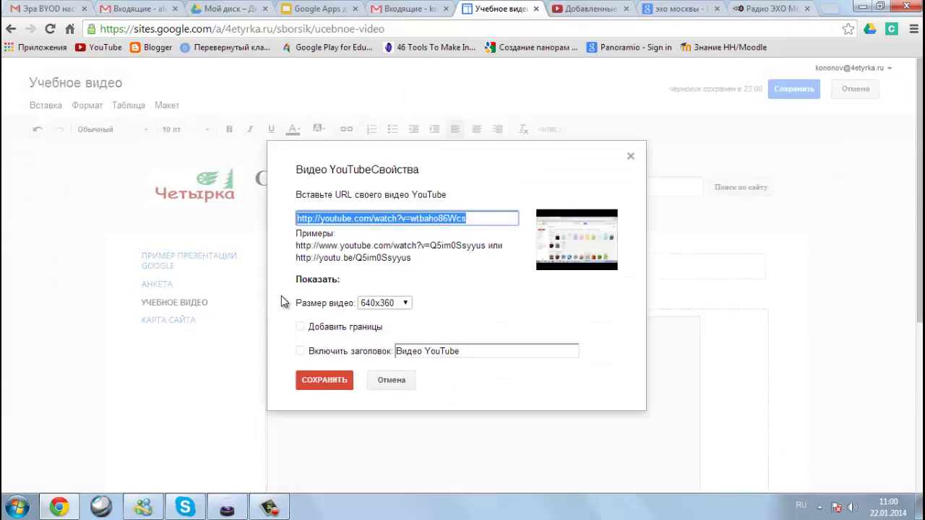
click(307, 378)
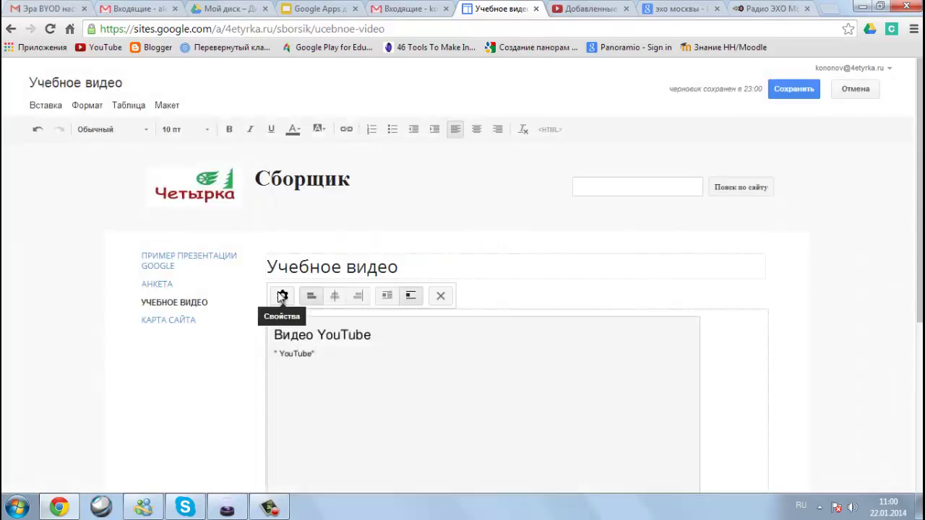
click(363, 299)
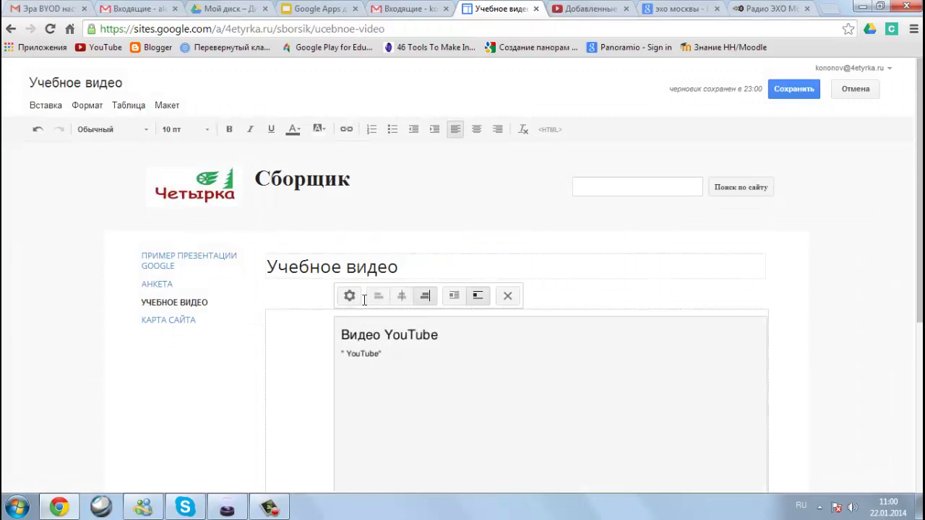
click(379, 297)
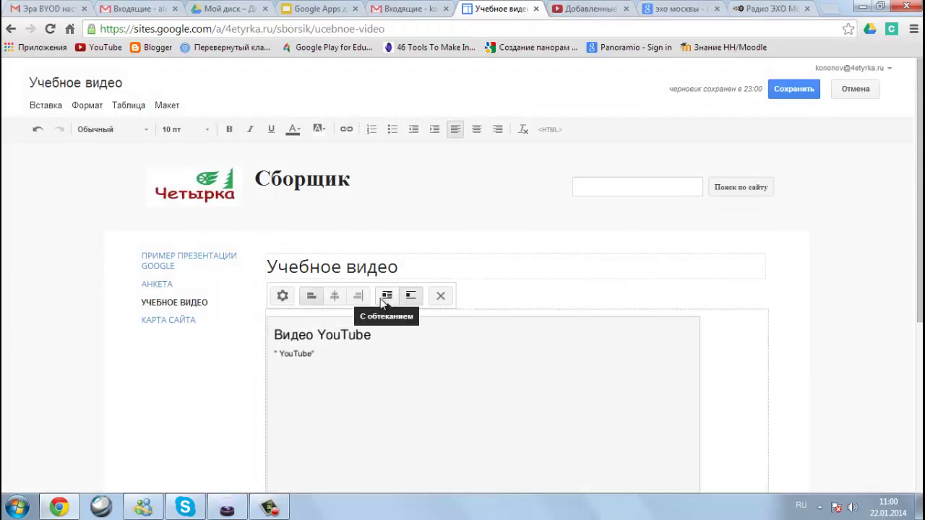
click(335, 297)
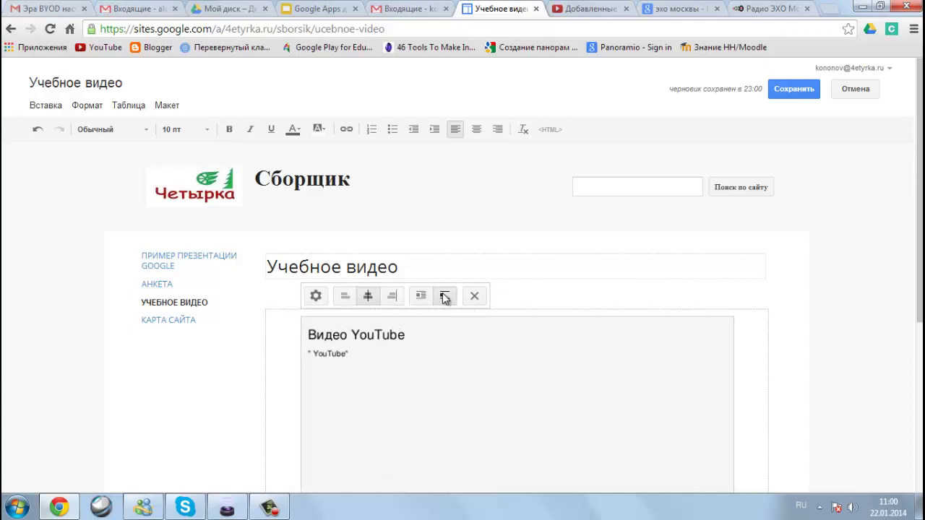
click(794, 89)
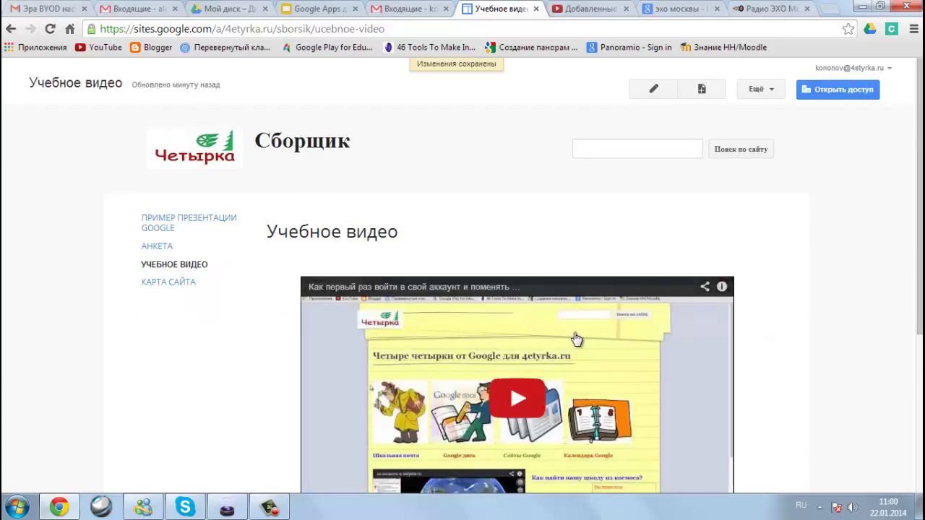
- Test the embedded video on the saved page by playing it, muting its sound and skipping to its end
scroll(515, 307, down, 2)
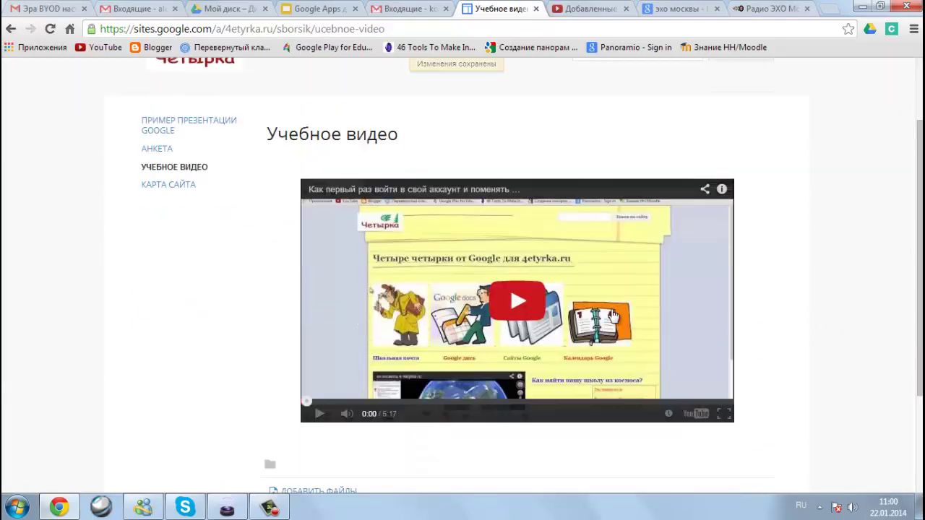
click(515, 305)
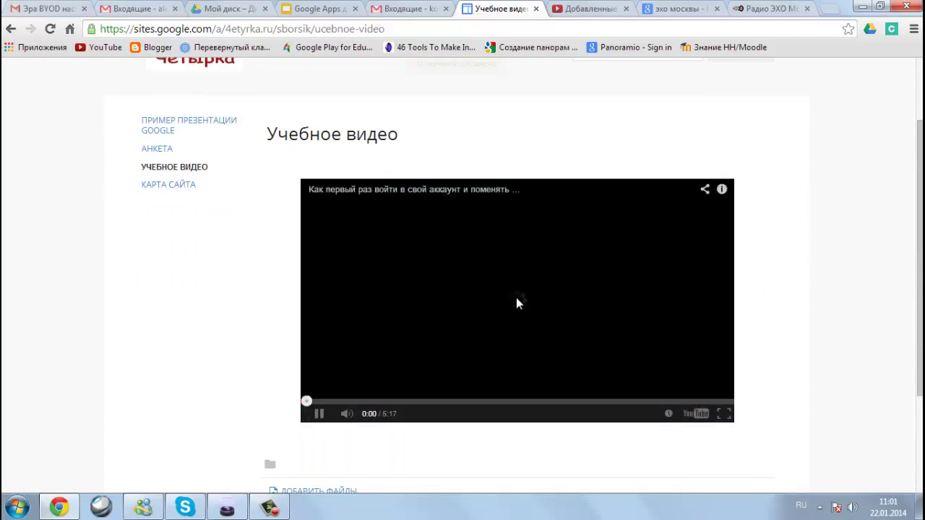
click(347, 413)
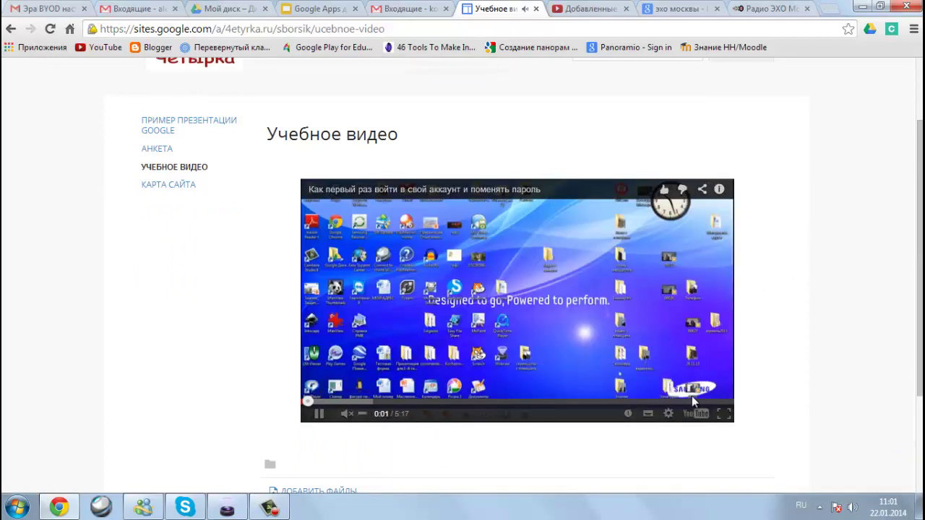
click(719, 398)
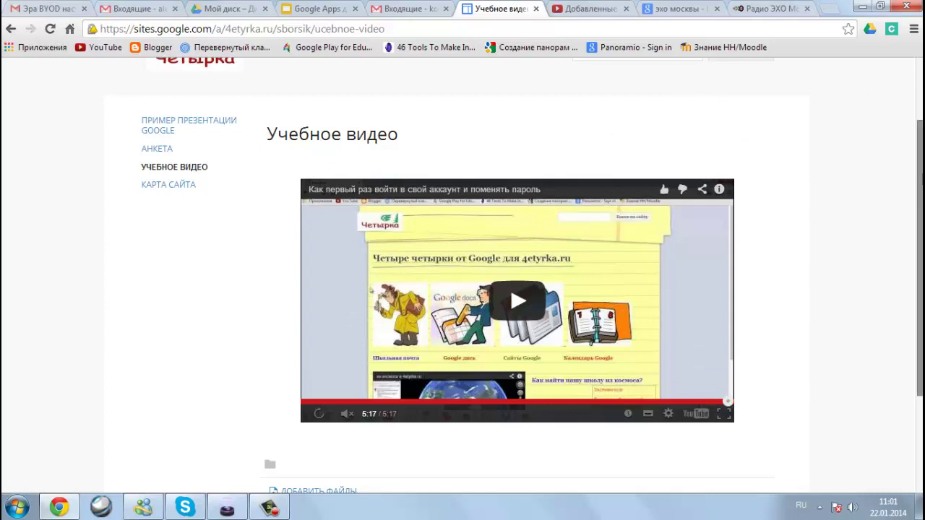
- Open the site's sharing permissions and change the access level from the school domain to "Общедоступный в Интернете"
scroll(916, 60, up, 2)
click(835, 88)
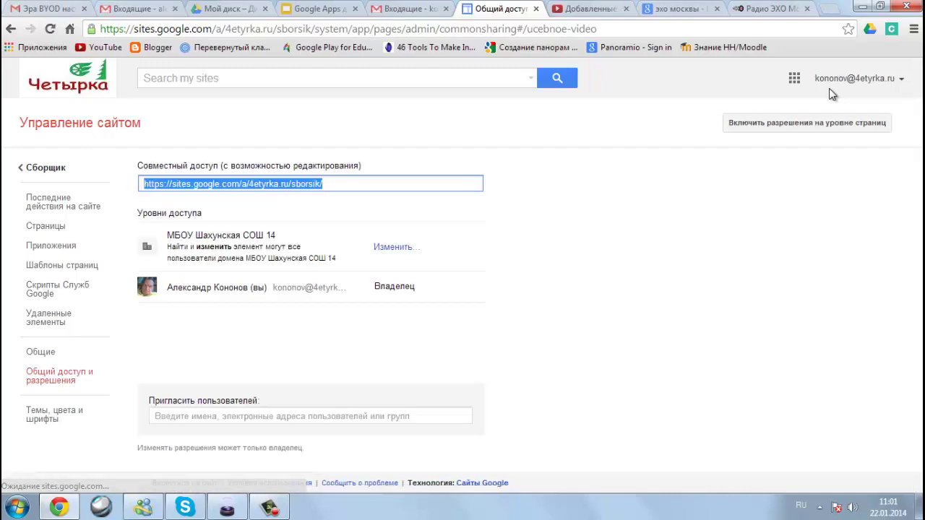
click(387, 249)
click(145, 187)
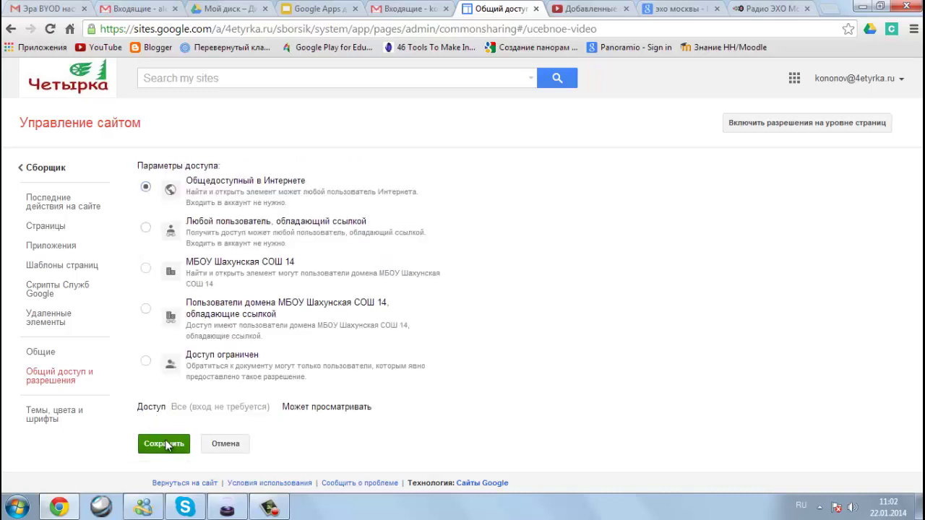